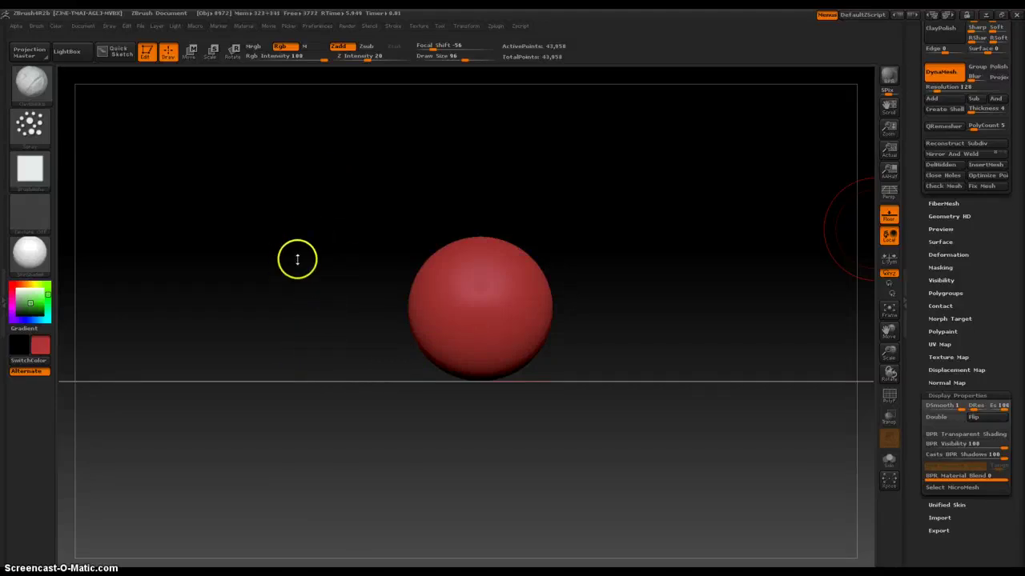
- Choose the CurveTubeSnap sculpting brush
{"action": "key", "text": "space"}
{"action": "left_click", "coordinate": [228, 284]}
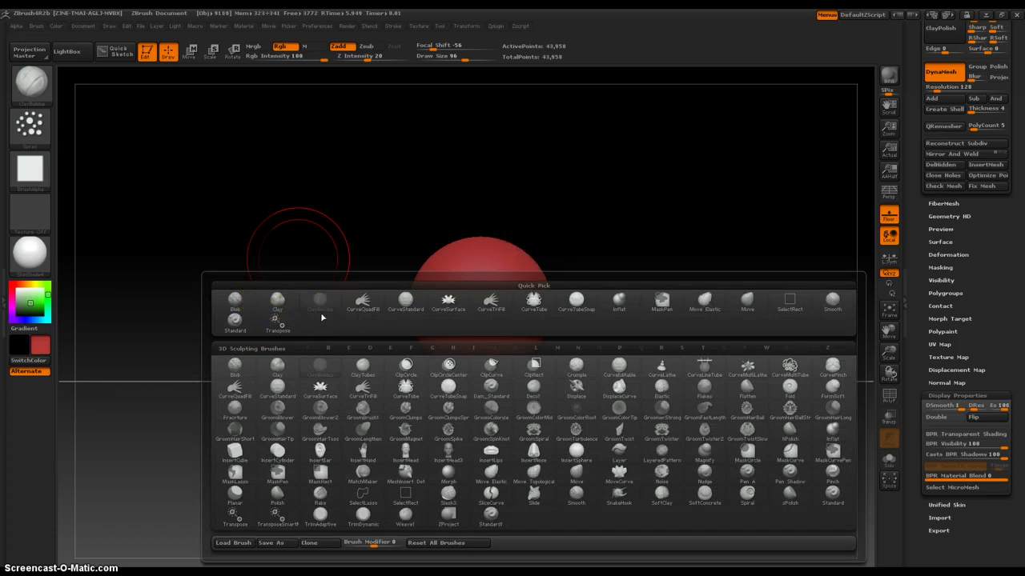
{"action": "key", "text": "c"}
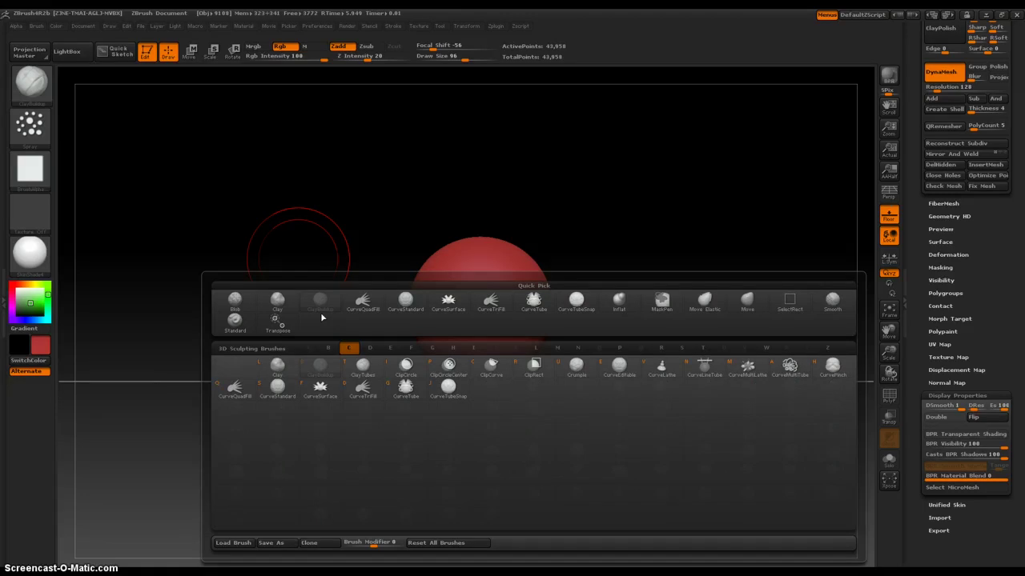
{"action": "left_click", "coordinate": [321, 312]}
- Draw a mirrored pair of wavy tubes outward from the sphere's upper sides and pull their inner ends into the sphere
{"action": "mouse_move", "coordinate": [320, 316]}
{"action": "left_mouse_down"}
{"action": "mouse_move", "coordinate": [421, 334]}
{"action": "mouse_move", "coordinate": [442, 311]}
{"action": "mouse_move", "coordinate": [416, 286]}
{"action": "left_mouse_up"}
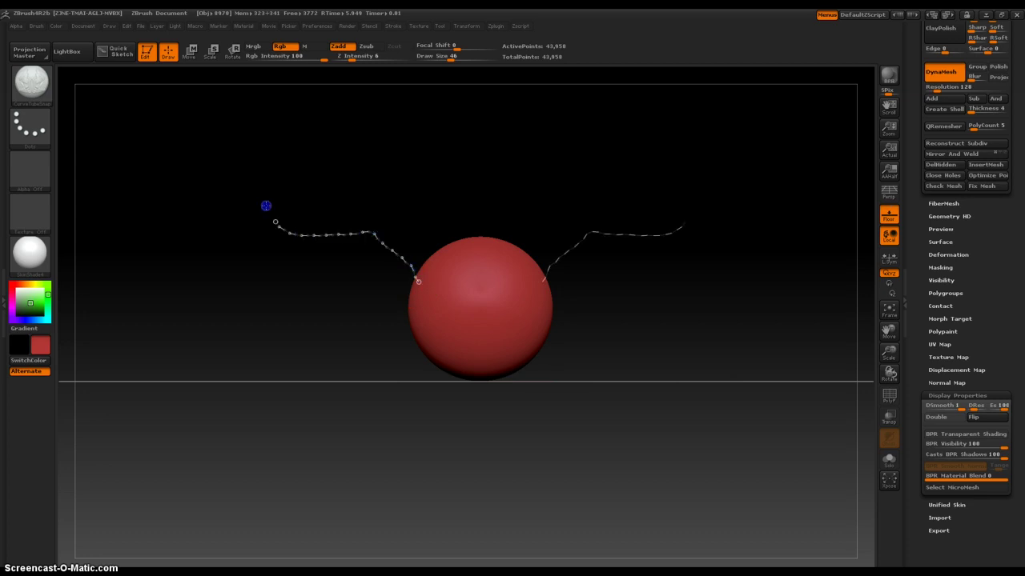
{"action": "left_click_drag", "start_coordinate": [192, 176], "coordinate": [116, 134]}
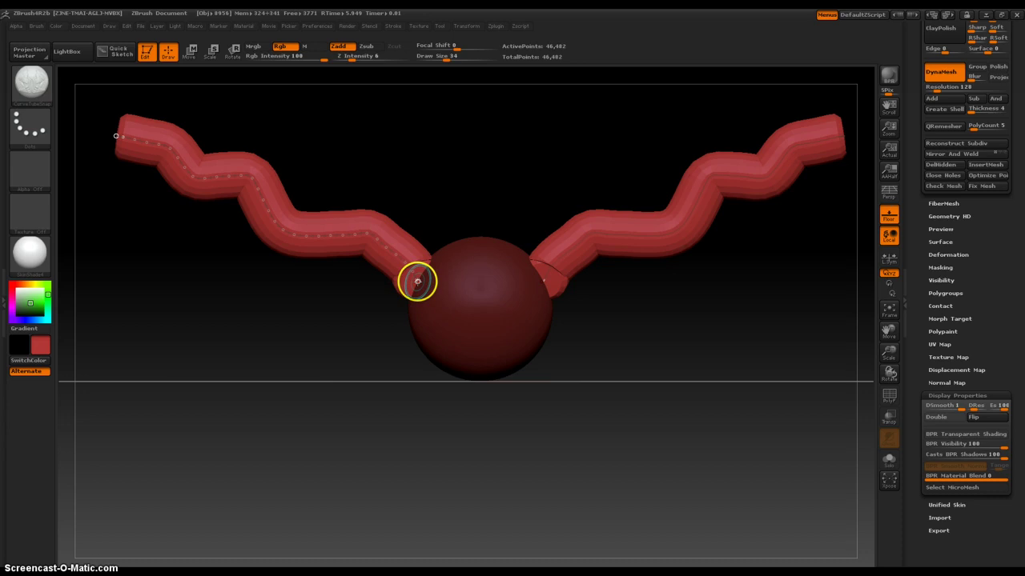
{"action": "left_click_drag", "start_coordinate": [417, 281], "coordinate": [464, 291]}
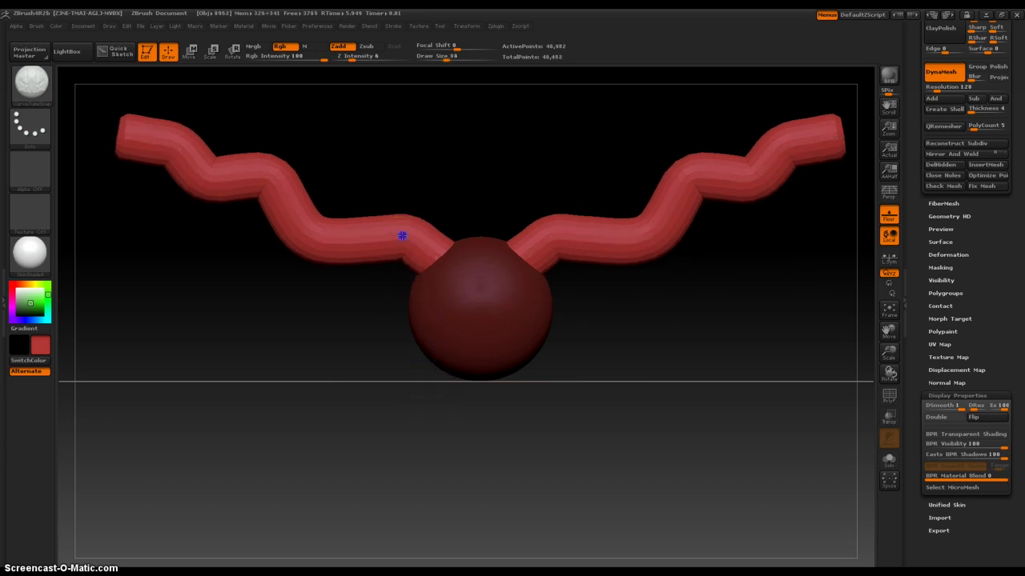
- Enlarge the brush to a draw size of 134 and bend the mirrored tubes downward near the sphere
{"action": "left_click_drag", "start_coordinate": [403, 236], "coordinate": [386, 250], "text": "shift"}
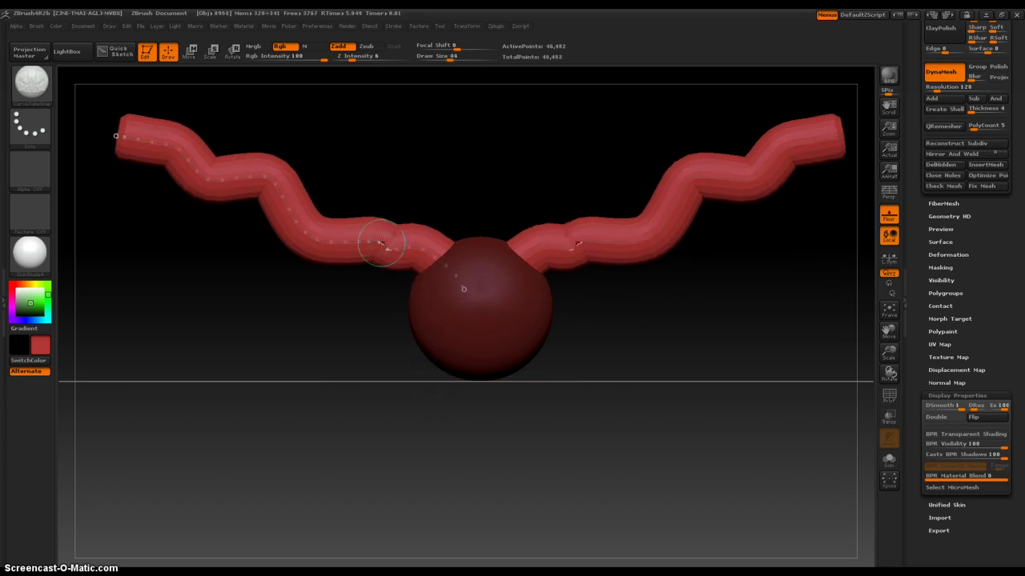
{"action": "key", "text": "bracketright"}
{"action": "key", "text": "bracketright"}
{"action": "key", "text": "bracketright"}
{"action": "key", "text": "bracketright"}
{"action": "key", "text": "bracketright"}
{"action": "key", "text": "bracketright"}
{"action": "key", "text": "bracketright"}
{"action": "key", "text": "bracketright"}
{"action": "key", "text": "bracketright"}
{"action": "left_click_drag", "start_coordinate": [371, 240], "coordinate": [341, 252]}
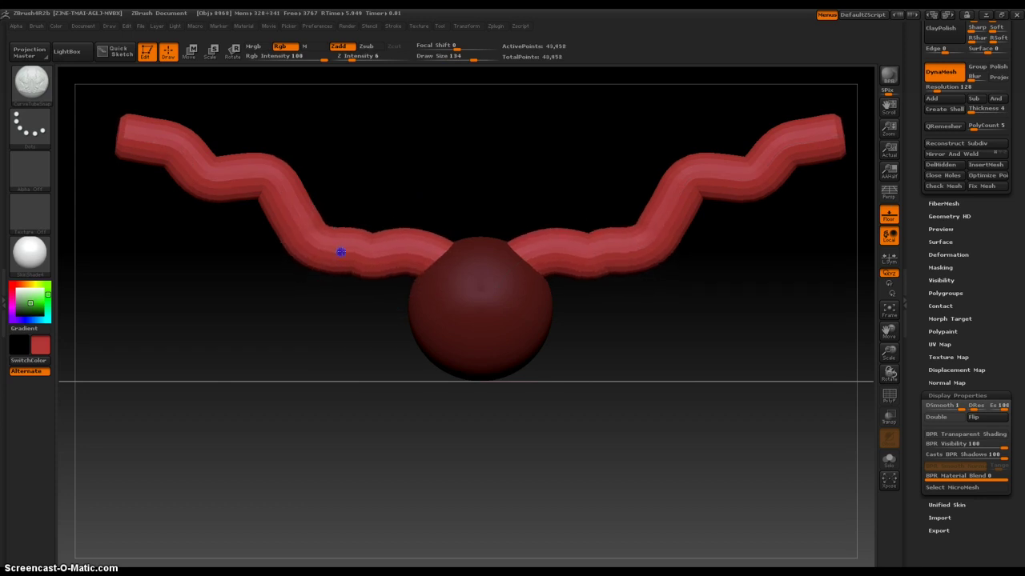
- Enlarge the brush to a draw size of 204 and reshape the middle of both tubes, undoing the last bend
{"action": "key", "text": "bracketright"}
{"action": "key", "text": "bracketright"}
{"action": "key", "text": "bracketright"}
{"action": "key", "text": "bracketright"}
{"action": "key", "text": "bracketright"}
{"action": "key", "text": "bracketright"}
{"action": "key", "text": "bracketright"}
{"action": "mouse_move", "coordinate": [271, 180]}
{"action": "left_mouse_down"}
{"action": "mouse_move", "coordinate": [215, 258]}
{"action": "mouse_move", "coordinate": [245, 247]}
{"action": "mouse_move", "coordinate": [287, 174]}
{"action": "mouse_move", "coordinate": [252, 233]}
{"action": "left_mouse_up"}
{"action": "mouse_move", "coordinate": [309, 251]}
{"action": "left_mouse_down"}
{"action": "mouse_move", "coordinate": [355, 201]}
{"action": "mouse_move", "coordinate": [309, 188]}
{"action": "left_mouse_up"}
{"action": "key", "text": "ctrl+z"}
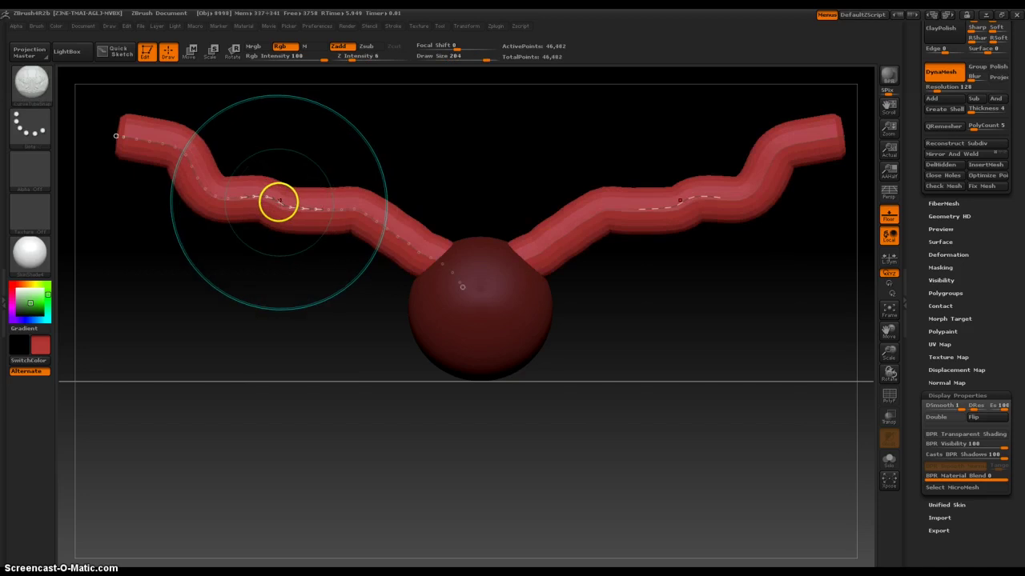
- Reduce the brush to a draw size of 34 and slightly adjust the middle of the tube curves
{"action": "key", "text": "bracketleft"}
{"action": "key", "text": "bracketleft"}
{"action": "key", "text": "bracketleft"}
{"action": "key", "text": "bracketleft"}
{"action": "key", "text": "bracketleft"}
{"action": "key", "text": "bracketleft"}
{"action": "key", "text": "bracketleft"}
{"action": "key", "text": "bracketleft"}
{"action": "key", "text": "bracketleft"}
{"action": "key", "text": "bracketleft"}
{"action": "key", "text": "bracketleft"}
{"action": "key", "text": "bracketleft"}
{"action": "key", "text": "bracketleft"}
{"action": "key", "text": "bracketleft"}
{"action": "key", "text": "bracketleft"}
{"action": "key", "text": "bracketleft"}
{"action": "key", "text": "bracketleft"}
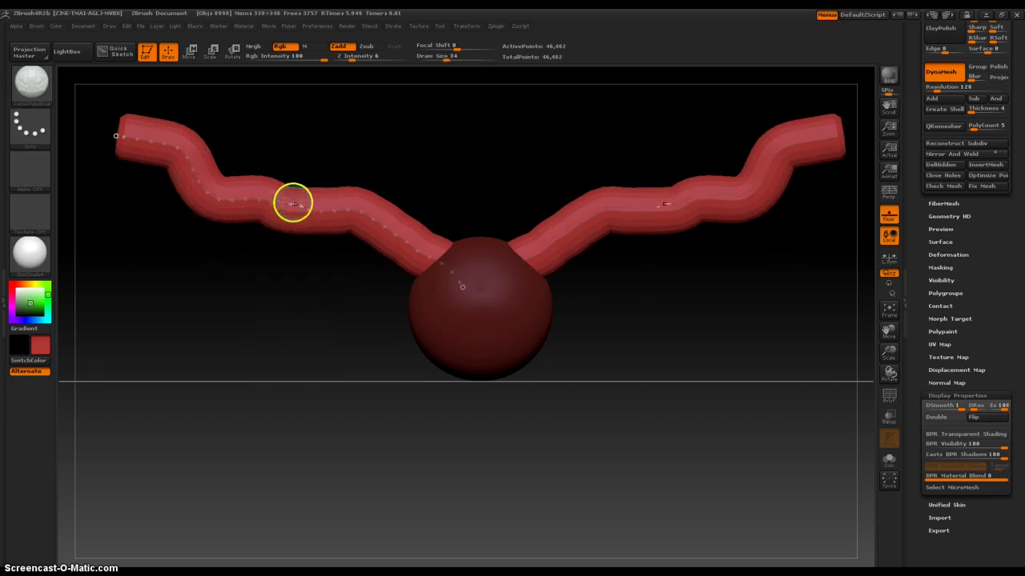
{"action": "mouse_move", "coordinate": [293, 205]}
{"action": "left_mouse_down"}
{"action": "mouse_move", "coordinate": [320, 194]}
{"action": "mouse_move", "coordinate": [300, 193]}
{"action": "mouse_move", "coordinate": [324, 192]}
{"action": "mouse_move", "coordinate": [326, 221]}
{"action": "left_mouse_up"}
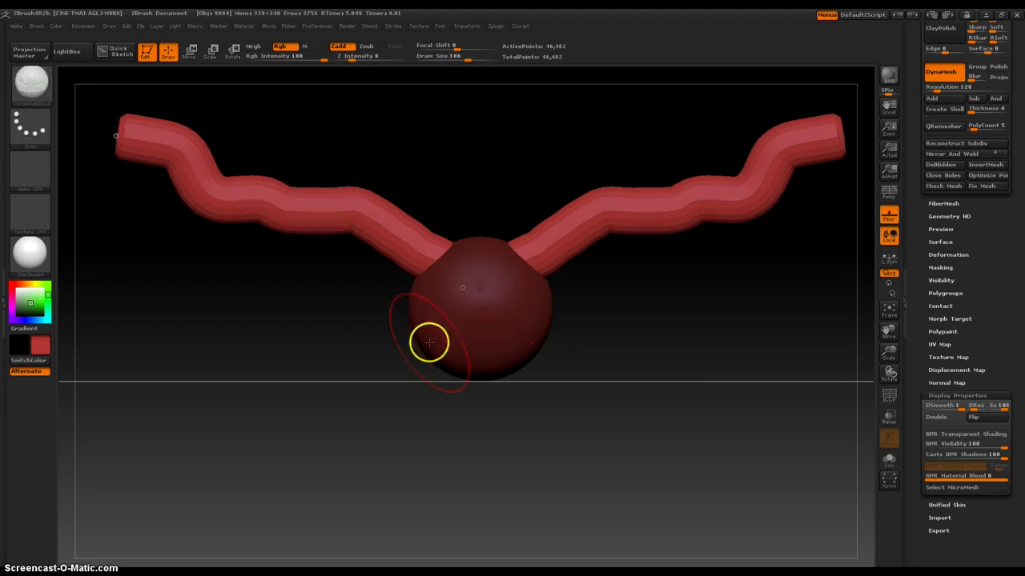
- Draw a mirrored pair of thick leg tubes downward from the sphere's lower sides at a draw size of 106
{"action": "left_click_drag", "start_coordinate": [427, 341], "coordinate": [370, 408]}
{"action": "left_click_drag", "start_coordinate": [247, 565], "coordinate": [250, 565]}
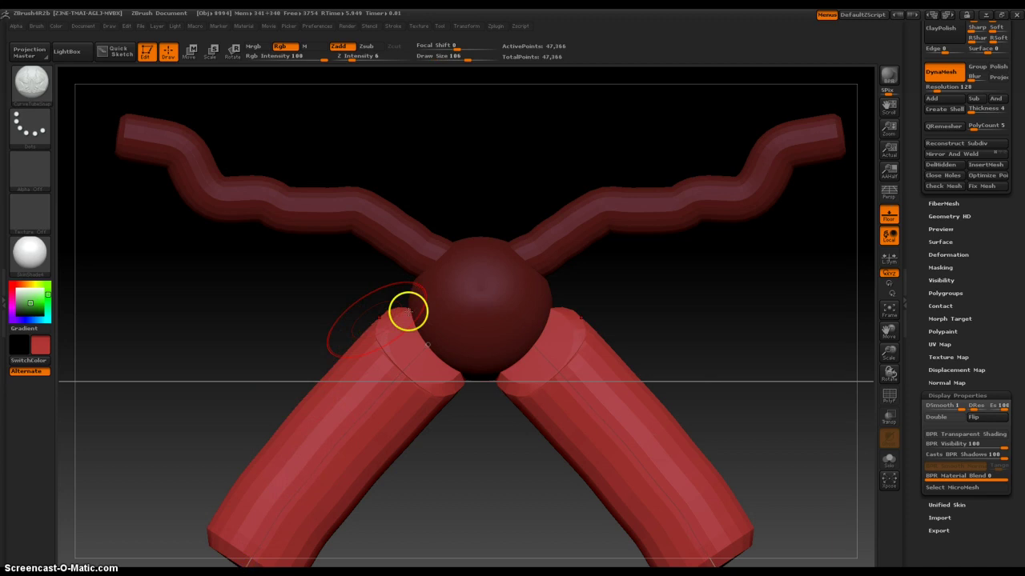
{"action": "left_click_drag", "start_coordinate": [272, 337], "coordinate": [272, 238], "text": "alt"}
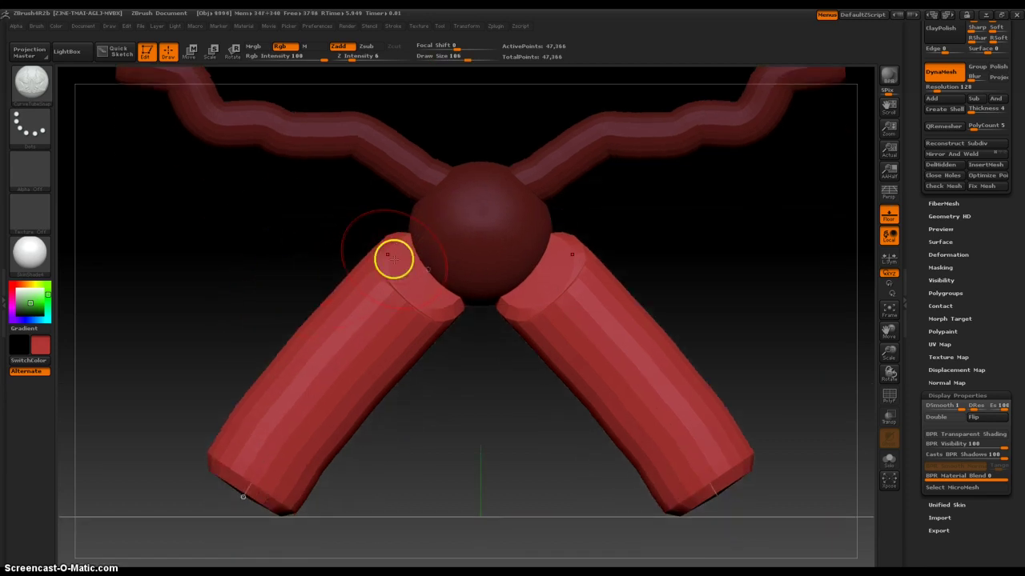
- Undo the leg and arm tubes to return to the plain sphere
{"action": "key", "text": "ctrl+z"}
{"action": "key", "text": "ctrl+z"}
{"action": "key", "text": "ctrl+z"}
{"action": "key", "text": "ctrl+z"}
{"action": "key", "text": "ctrl+z"}
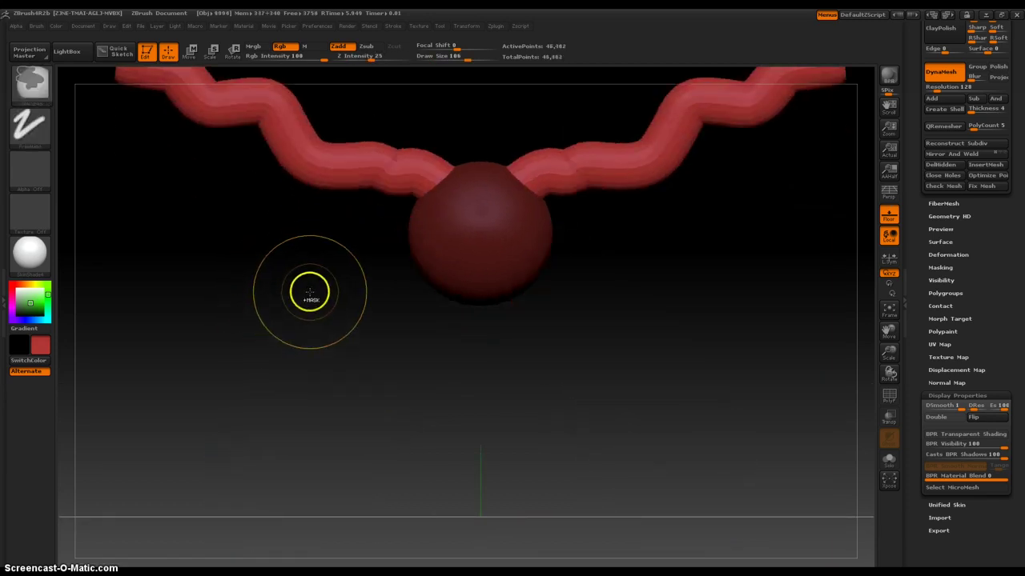
{"action": "left_click_drag", "start_coordinate": [349, 308], "coordinate": [340, 357], "text": "alt"}
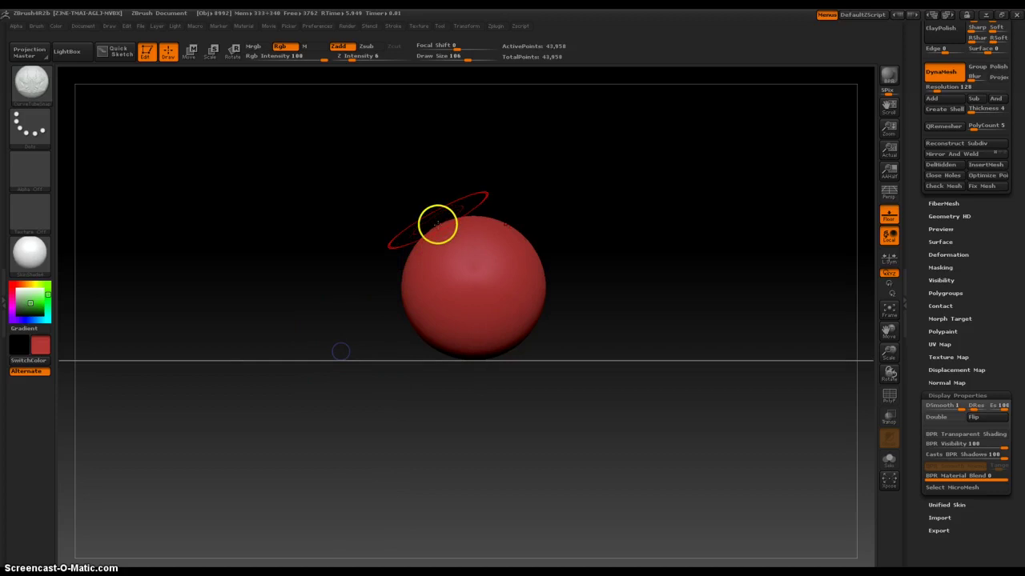
- Turn on radial symmetry around the X axis with a radial count of 4
{"action": "left_click", "coordinate": [467, 26]}
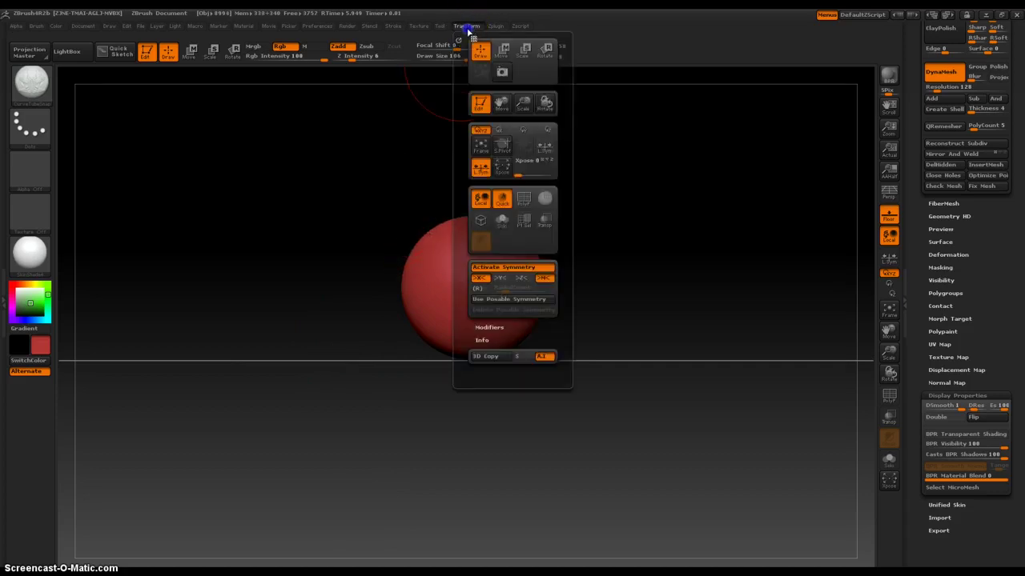
{"action": "left_click", "coordinate": [482, 287]}
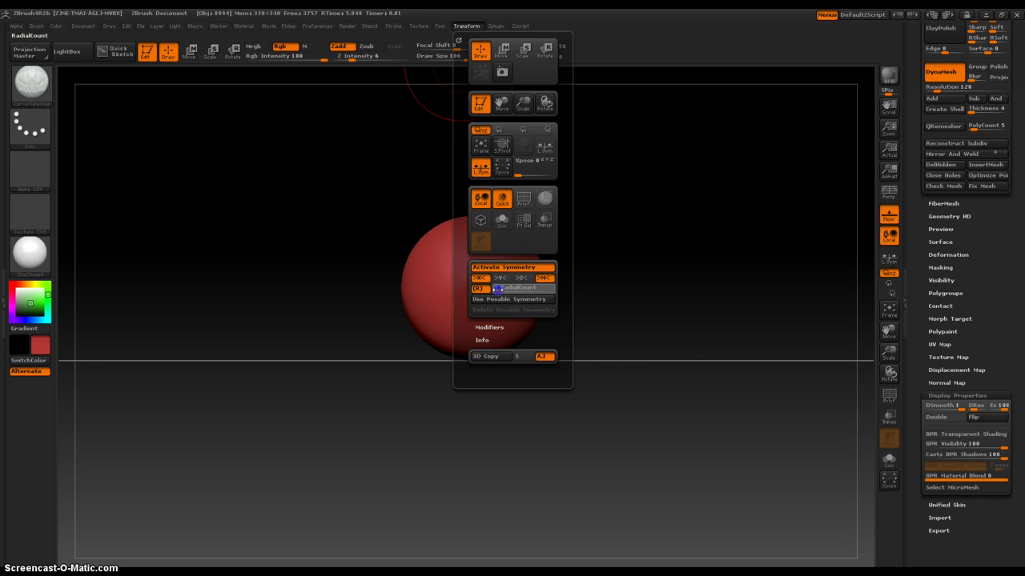
{"action": "left_click", "coordinate": [498, 289]}
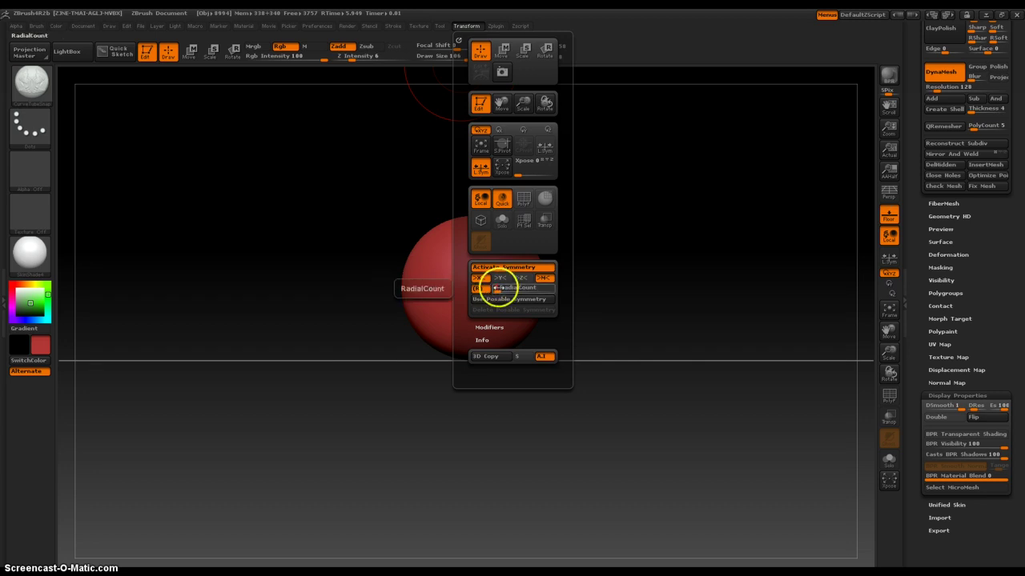
{"action": "left_click", "coordinate": [499, 291]}
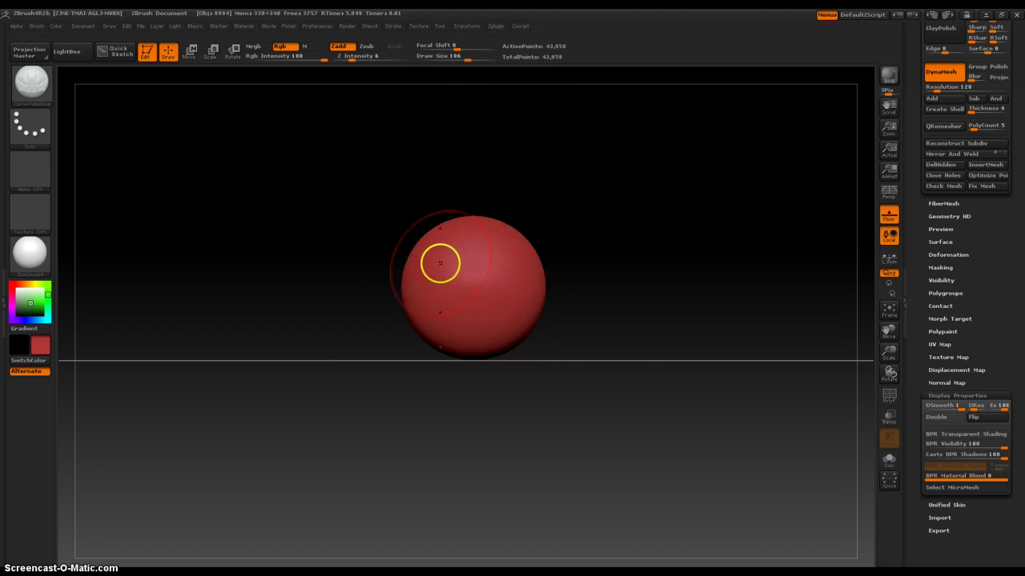
- View the sphere along the symmetry axis, try thick radial tubes at a draw size of 106, and undo them
{"action": "left_click_drag", "start_coordinate": [561, 274], "coordinate": [589, 283]}
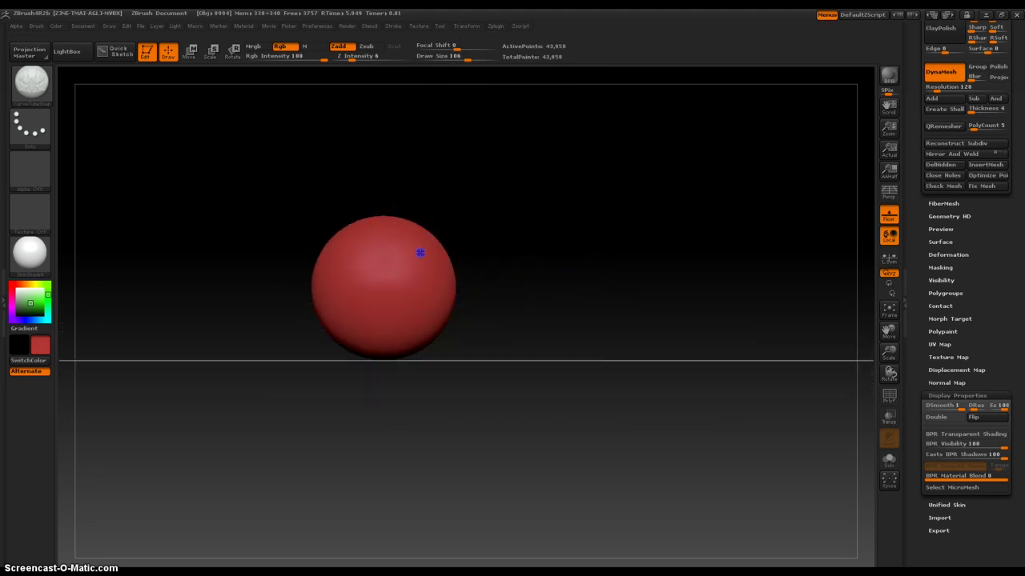
{"action": "left_click_drag", "start_coordinate": [638, 137], "coordinate": [638, 136]}
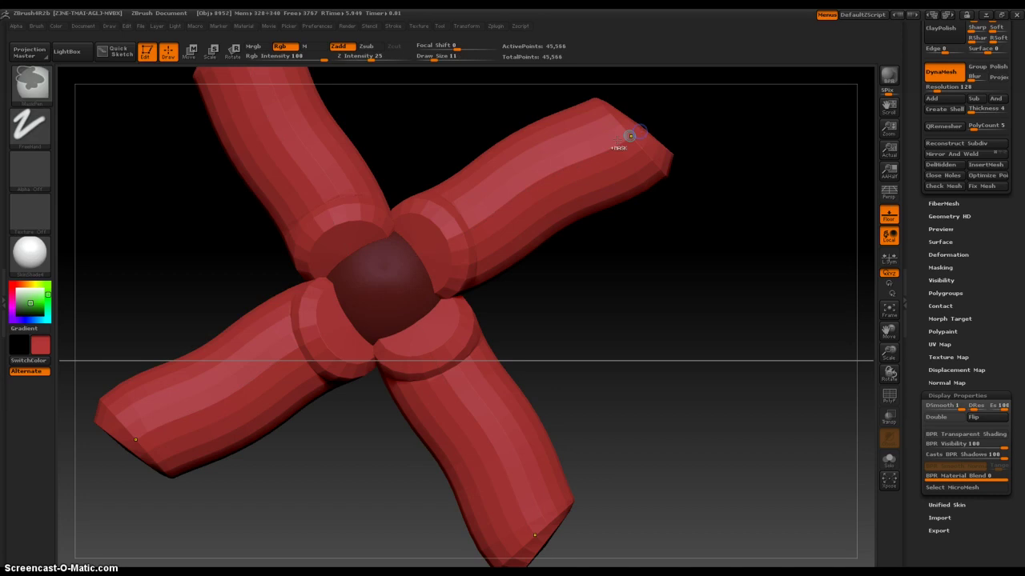
{"action": "key", "text": "ctrl+z"}
{"action": "mouse_move", "coordinate": [430, 232]}
{"action": "left_mouse_down"}
{"action": "mouse_move", "coordinate": [613, 131]}
{"action": "mouse_move", "coordinate": [606, 126]}
{"action": "left_mouse_up"}
{"action": "key", "text": "ctrl+z"}
- Try further sets of four radial tubes, reducing the draw size to 56, and undo each one
{"action": "left_click_drag", "start_coordinate": [435, 247], "coordinate": [436, 247]}
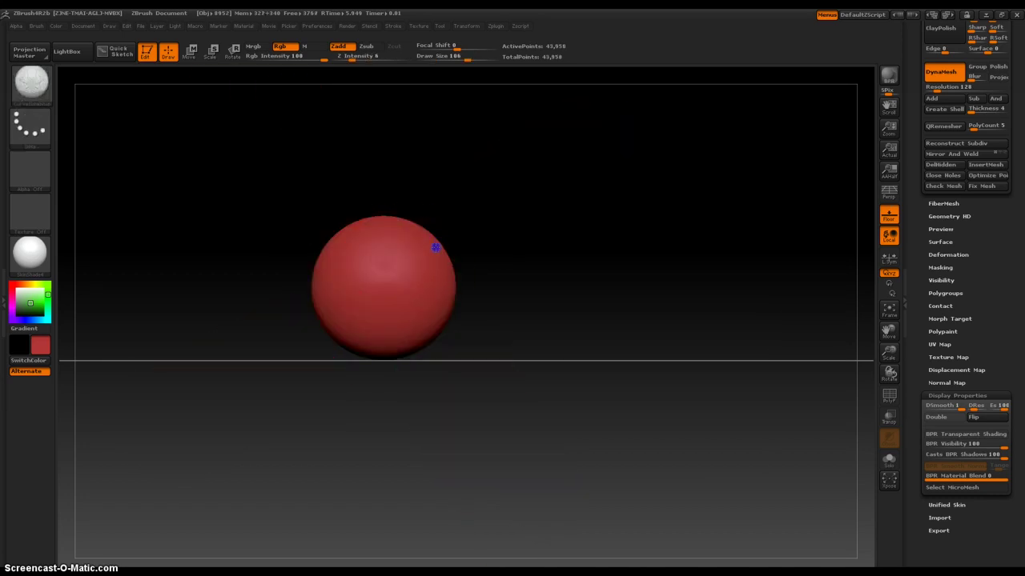
{"action": "left_click_drag", "start_coordinate": [550, 185], "coordinate": [584, 165]}
{"action": "key", "text": "ctrl+z"}
{"action": "left_click_drag", "start_coordinate": [412, 244], "coordinate": [576, 172]}
{"action": "key", "text": "ctrl+z"}
{"action": "mouse_move", "coordinate": [394, 277]}
{"action": "left_mouse_down"}
{"action": "mouse_move", "coordinate": [585, 194]}
{"action": "mouse_move", "coordinate": [620, 192]}
{"action": "left_mouse_up"}
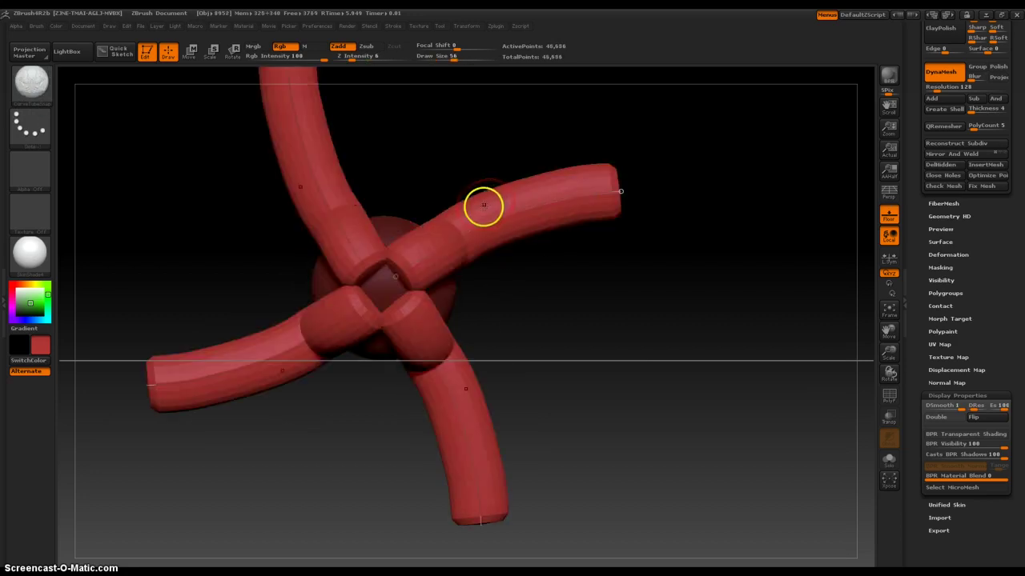
{"action": "key", "text": "ctrl+z"}
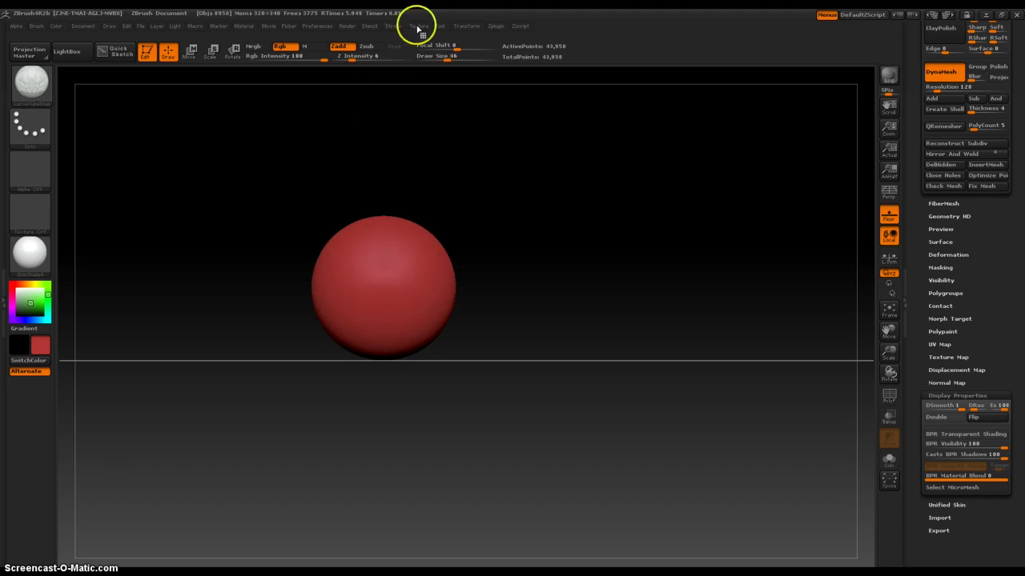
- Set the radial count to 17 and draw thin, slightly wavy spoke tubes outward from the sphere's edge
{"action": "left_click", "coordinate": [467, 26]}
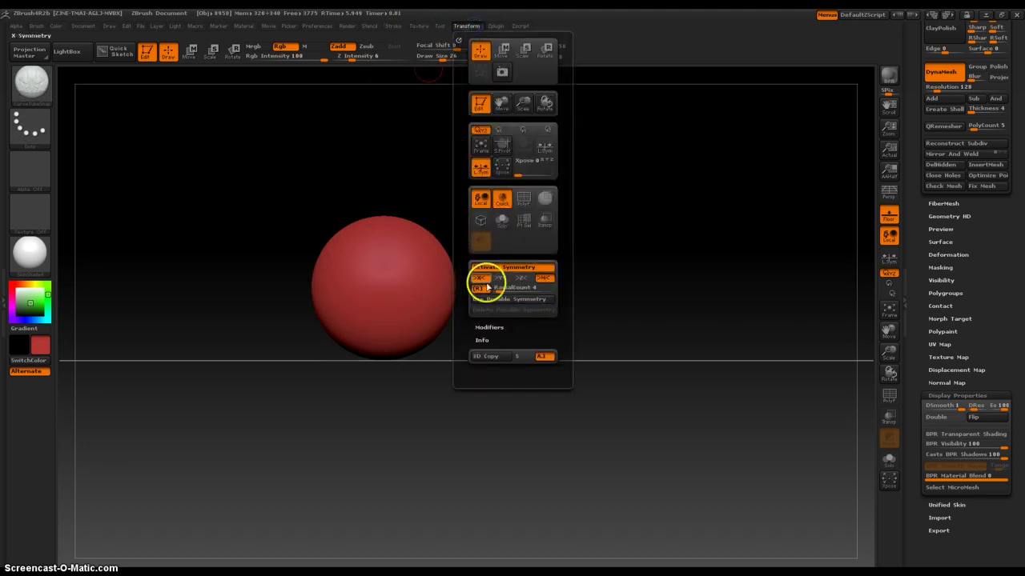
{"action": "left_click_drag", "start_coordinate": [499, 287], "coordinate": [510, 292]}
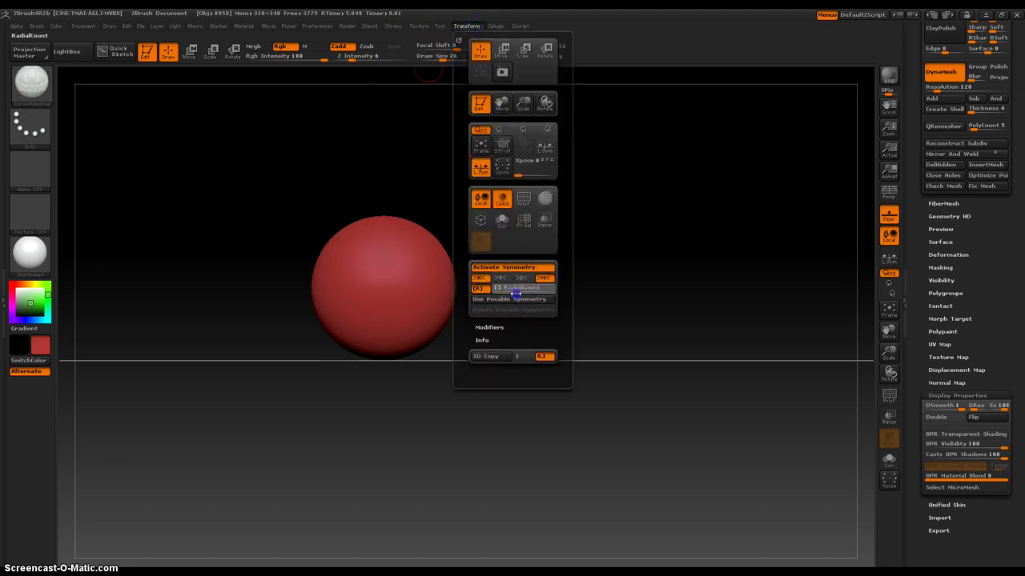
{"action": "left_click", "coordinate": [488, 292]}
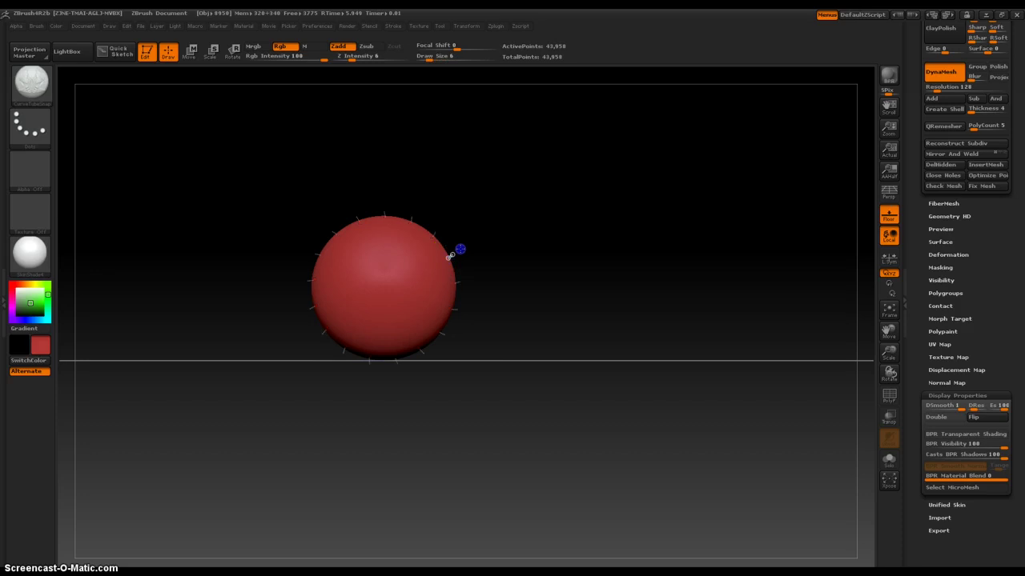
{"action": "left_click_drag", "start_coordinate": [450, 255], "coordinate": [611, 187]}
{"action": "left_click", "coordinate": [431, 239]}
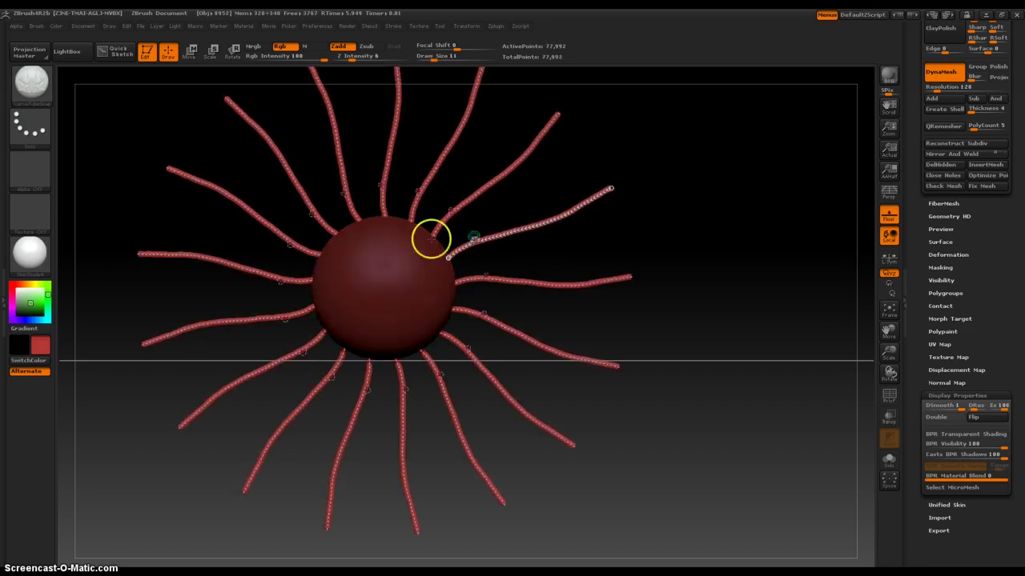
- Connect the spokes with four concentric rings of thin tubes at a draw size of 6, the outermost joining the spoke tips
{"action": "key", "text": "["}
{"action": "left_click_drag", "start_coordinate": [421, 190], "coordinate": [387, 173]}
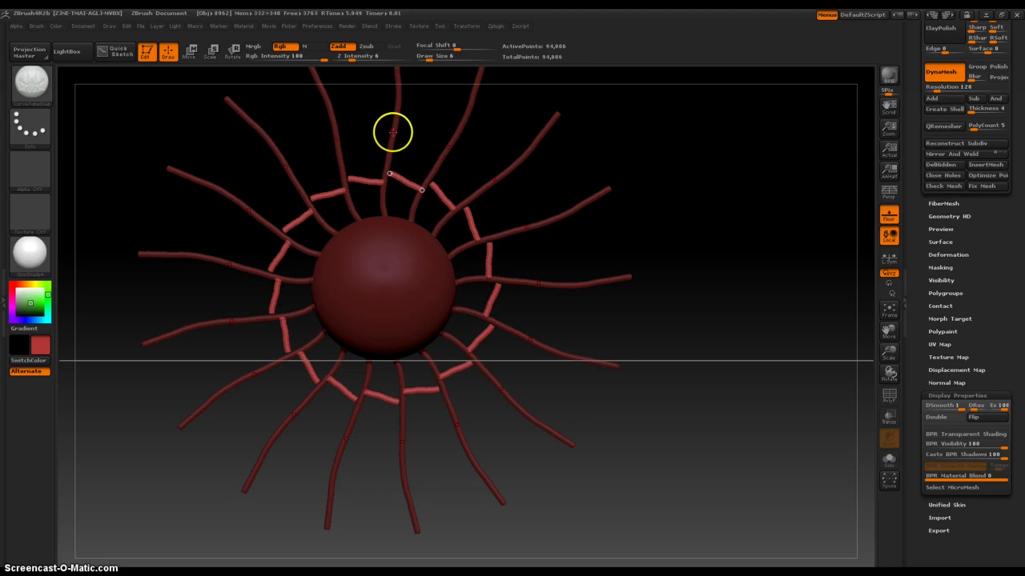
{"action": "mouse_move", "coordinate": [394, 135]}
{"action": "left_mouse_down"}
{"action": "mouse_move", "coordinate": [447, 149]}
{"action": "mouse_move", "coordinate": [435, 104]}
{"action": "mouse_move", "coordinate": [402, 98]}
{"action": "left_mouse_up"}
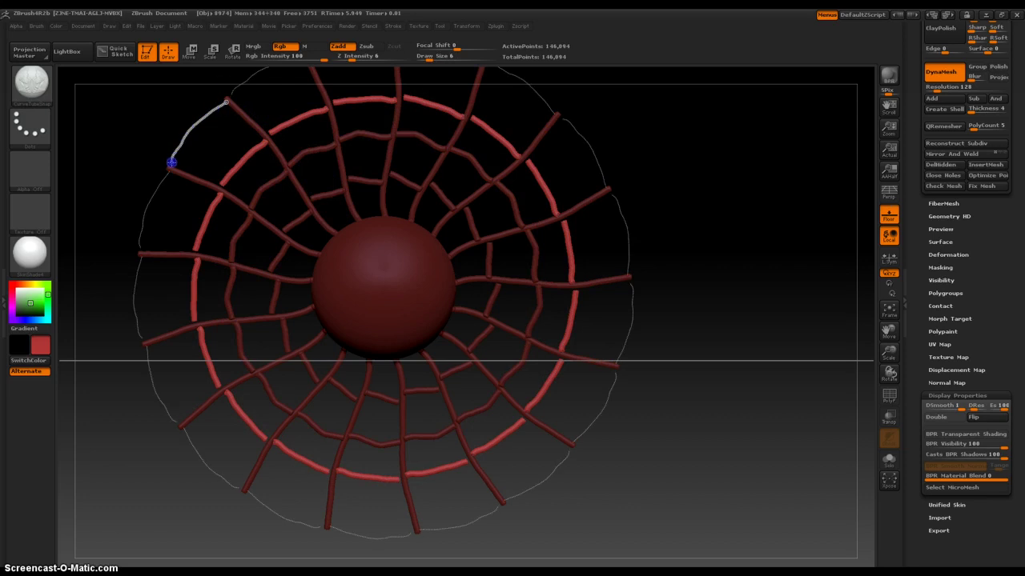
{"action": "left_click_drag", "start_coordinate": [170, 167], "coordinate": [171, 168]}
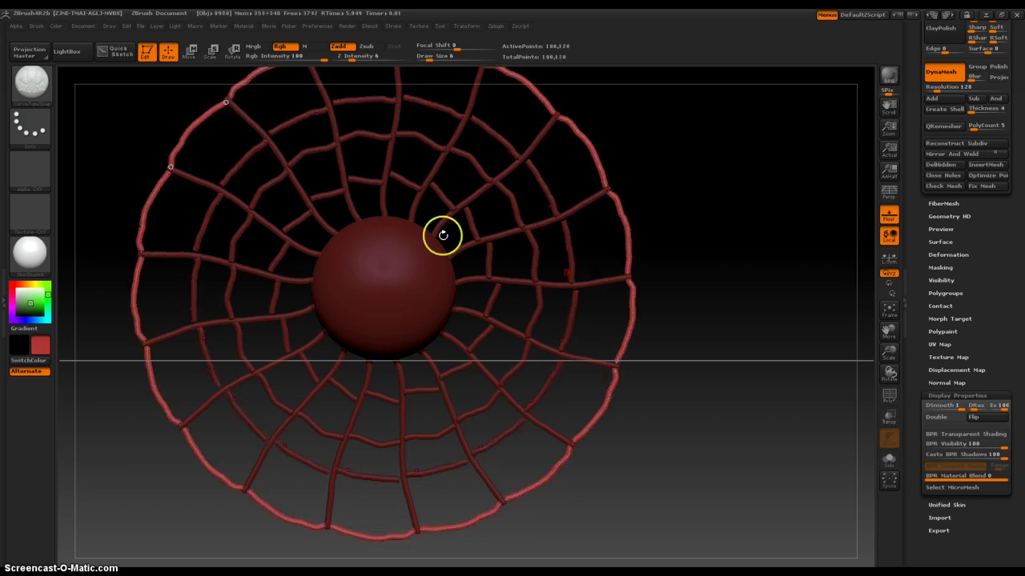
- Clear the mask and update the DynaMesh to fuse the sphere and web tubes into one mesh
{"action": "left_click_drag", "start_coordinate": [682, 192], "coordinate": [686, 258], "text": "ctrl"}
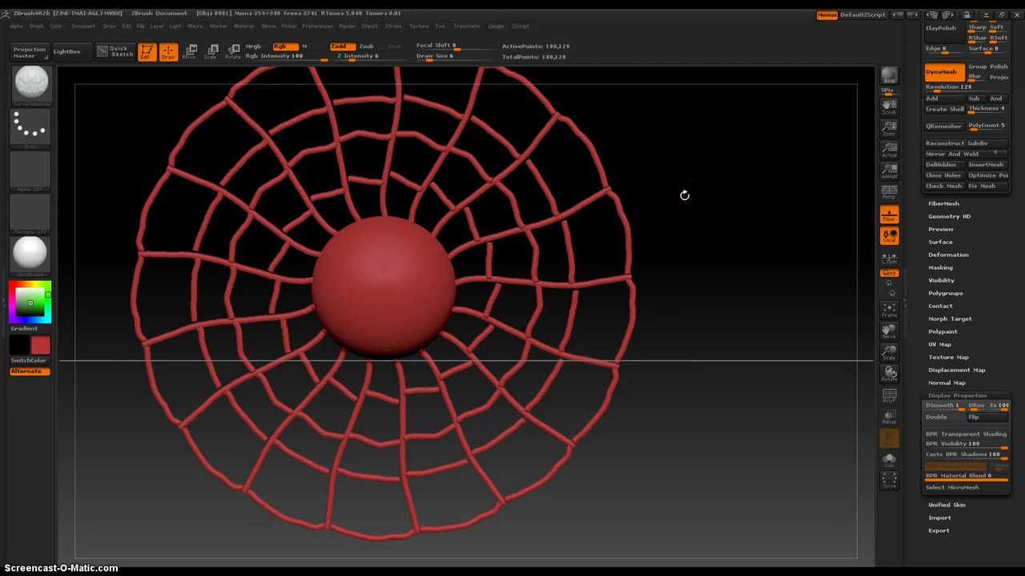
{"action": "mouse_move", "coordinate": [691, 178]}
{"action": "left_mouse_down", "text": "ctrl"}
{"action": "mouse_move", "coordinate": [693, 252]}
{"action": "mouse_move", "coordinate": [707, 267]}
{"action": "left_mouse_up", "text": "ctrl"}
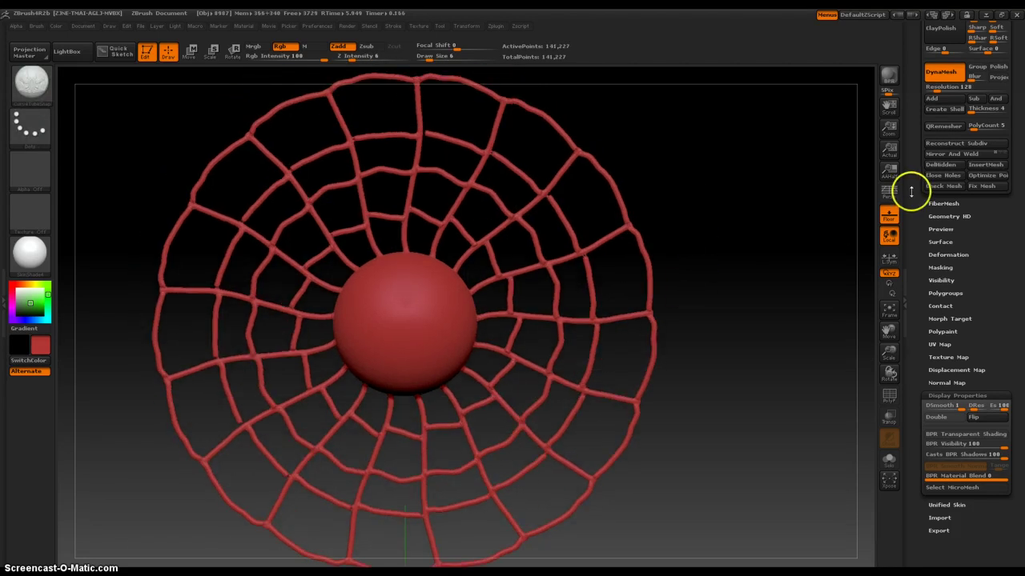
{"action": "key", "text": "ctrl"}
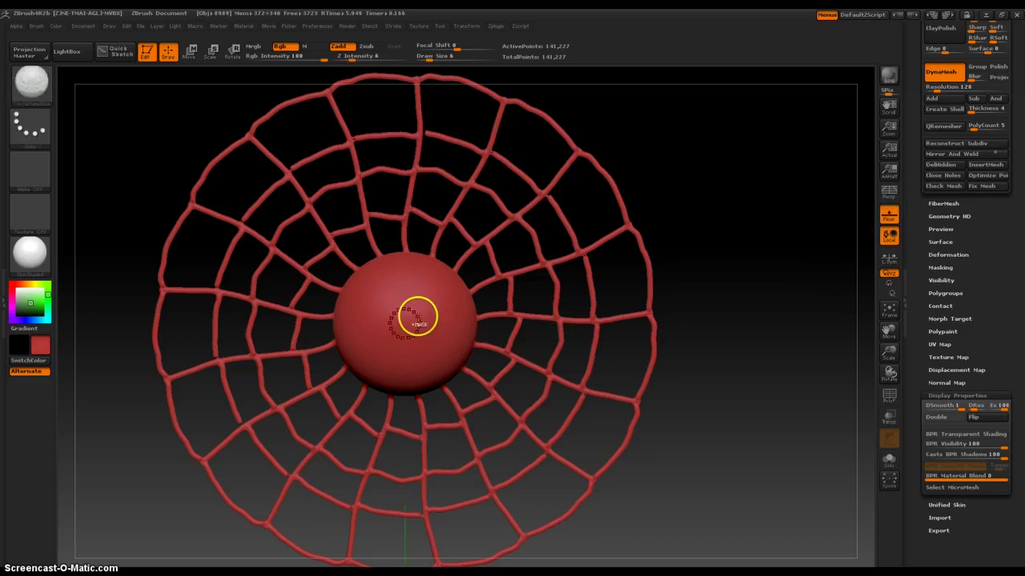
{"action": "key", "text": "shift"}
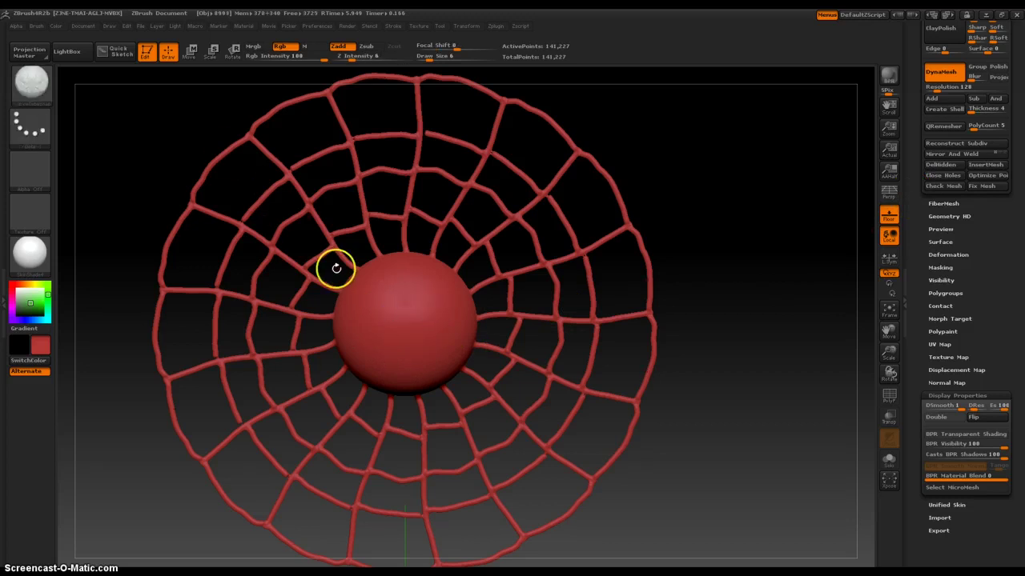
{"action": "key", "text": "shift"}
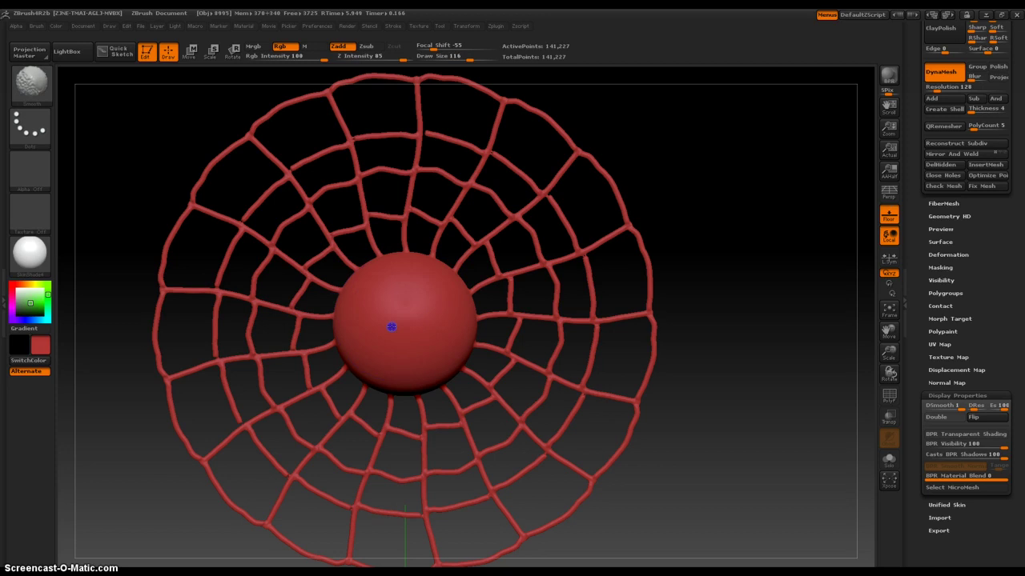
- Smooth the fused tubes beside the central sphere with the Smooth brush
{"action": "mouse_move", "coordinate": [514, 260]}
{"action": "left_mouse_down", "text": "shift"}
{"action": "mouse_move", "coordinate": [456, 286]}
{"action": "mouse_move", "coordinate": [357, 231]}
{"action": "mouse_move", "coordinate": [501, 340]}
{"action": "mouse_move", "coordinate": [459, 362]}
{"action": "mouse_move", "coordinate": [501, 302]}
{"action": "left_mouse_up", "text": "shift"}
{"action": "key", "text": "shift"}
{"action": "mouse_move", "coordinate": [696, 345]}
{"action": "left_mouse_down"}
{"action": "mouse_move", "coordinate": [708, 199]}
{"action": "mouse_move", "coordinate": [684, 245]}
{"action": "mouse_move", "coordinate": [686, 291]}
{"action": "left_mouse_up"}
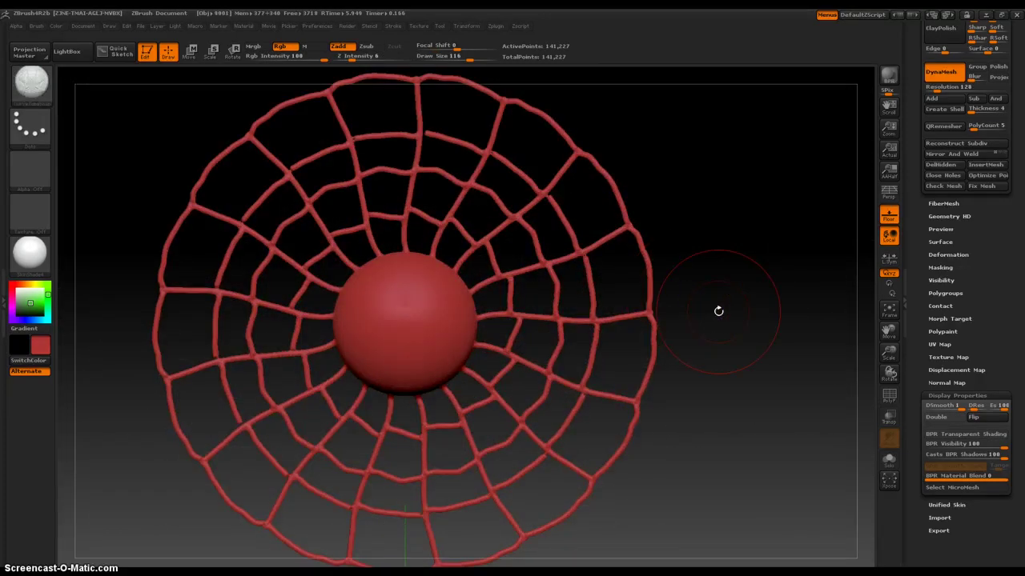
{"action": "left_click", "coordinate": [463, 27]}
{"action": "left_click_drag", "start_coordinate": [686, 312], "coordinate": [780, 301]}
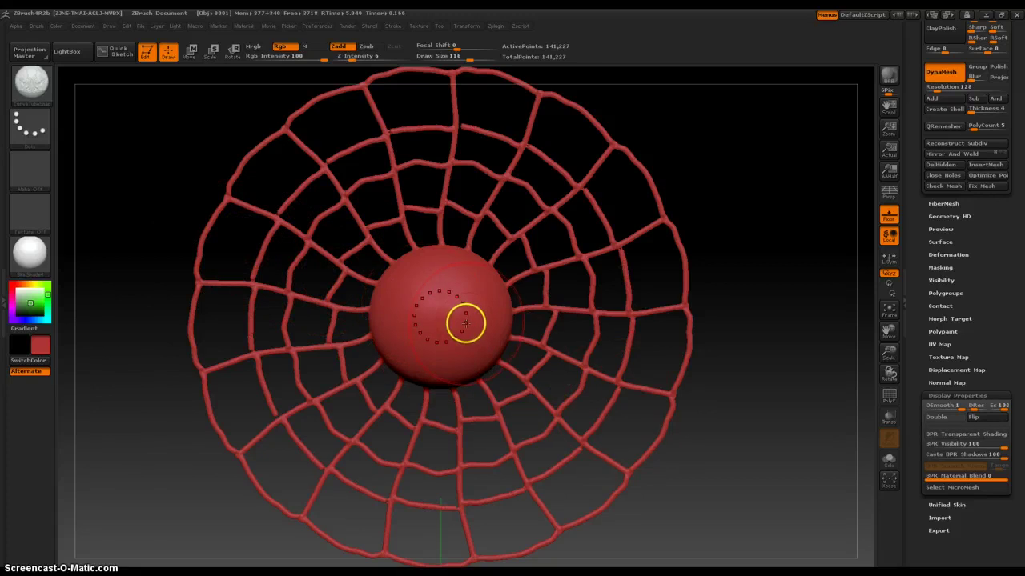
- Try inserting radially repeated heads on the sphere with the InsertHead brush, and undo each attempt
{"action": "key", "text": "space"}
{"action": "left_click", "coordinate": [299, 349]}
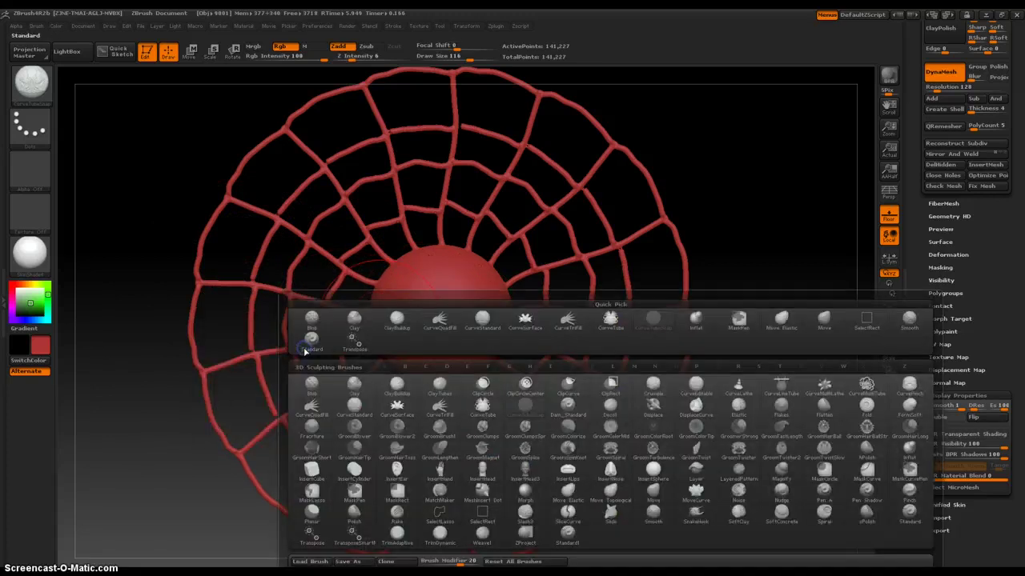
{"action": "left_click", "coordinate": [602, 453]}
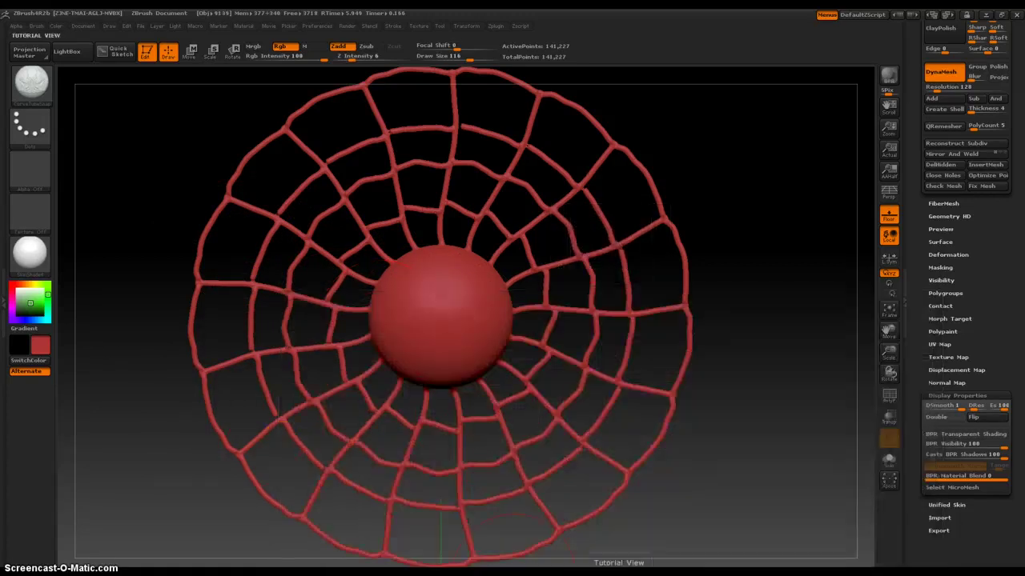
{"action": "key", "text": "space"}
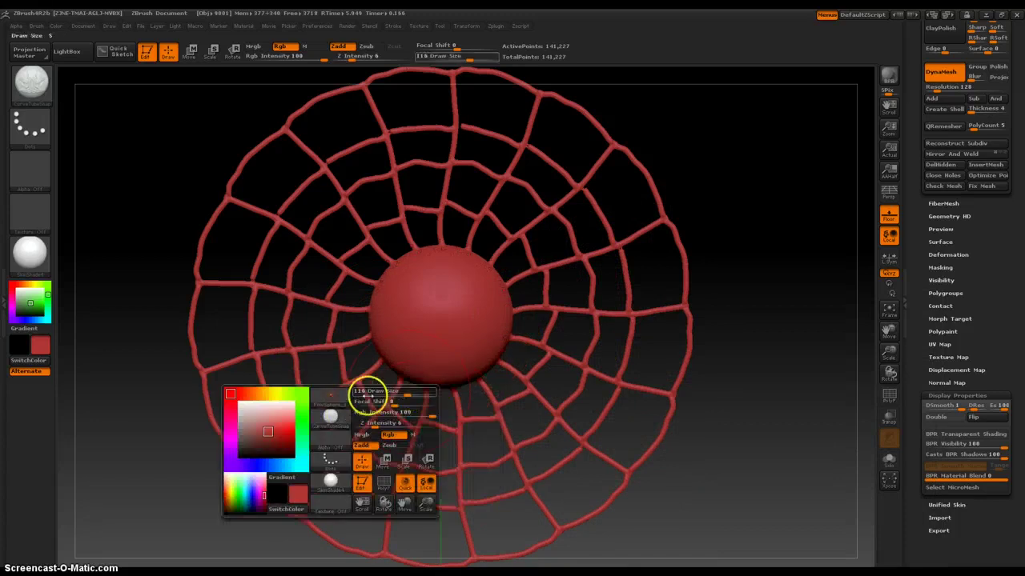
{"action": "left_click", "coordinate": [344, 427]}
{"action": "left_click", "coordinate": [528, 469]}
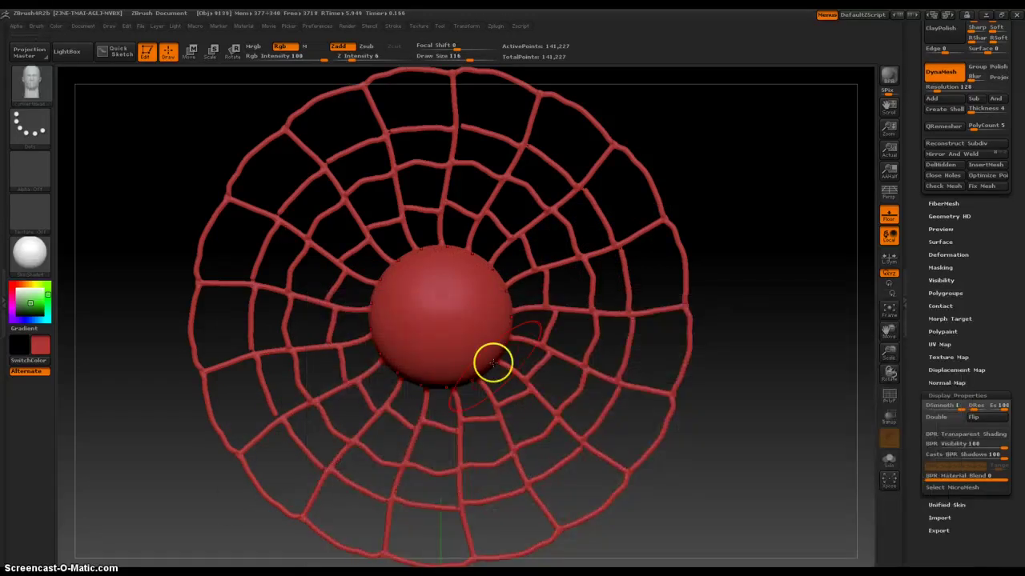
{"action": "left_click_drag", "start_coordinate": [461, 307], "coordinate": [567, 445]}
{"action": "key", "text": "ctrl+z"}
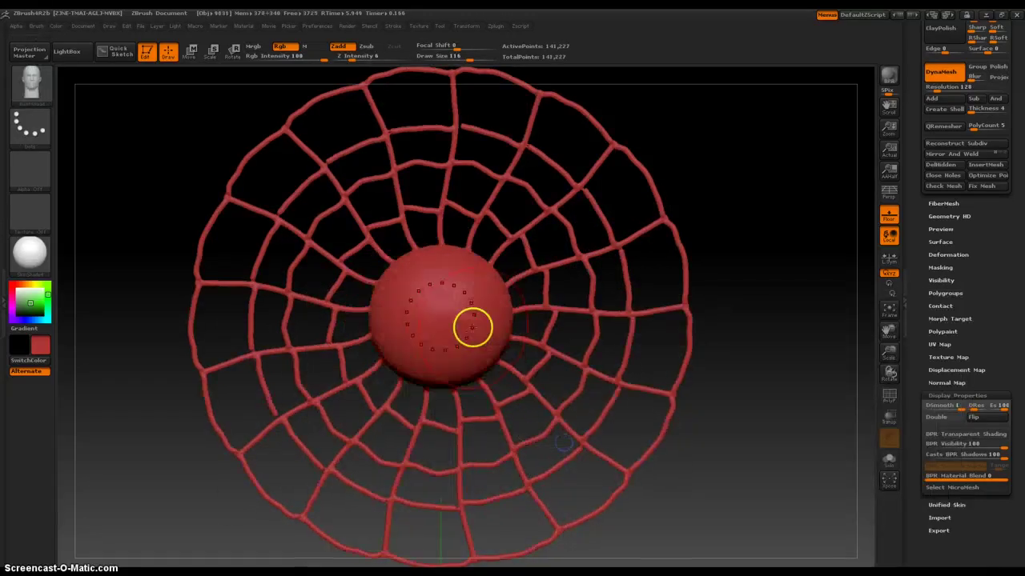
{"action": "left_click_drag", "start_coordinate": [495, 295], "coordinate": [401, 325]}
{"action": "key", "text": "ctrl+z"}
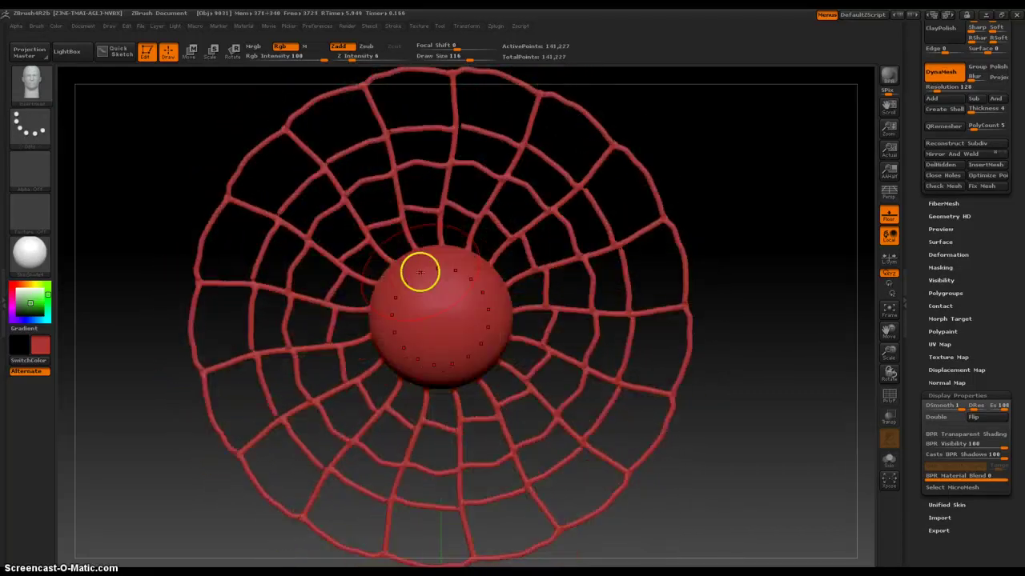
- Switch the sculpting brush back to CurveTubeSnap
{"action": "right_click", "coordinate": [419, 280]}
{"action": "left_click", "coordinate": [334, 308]}
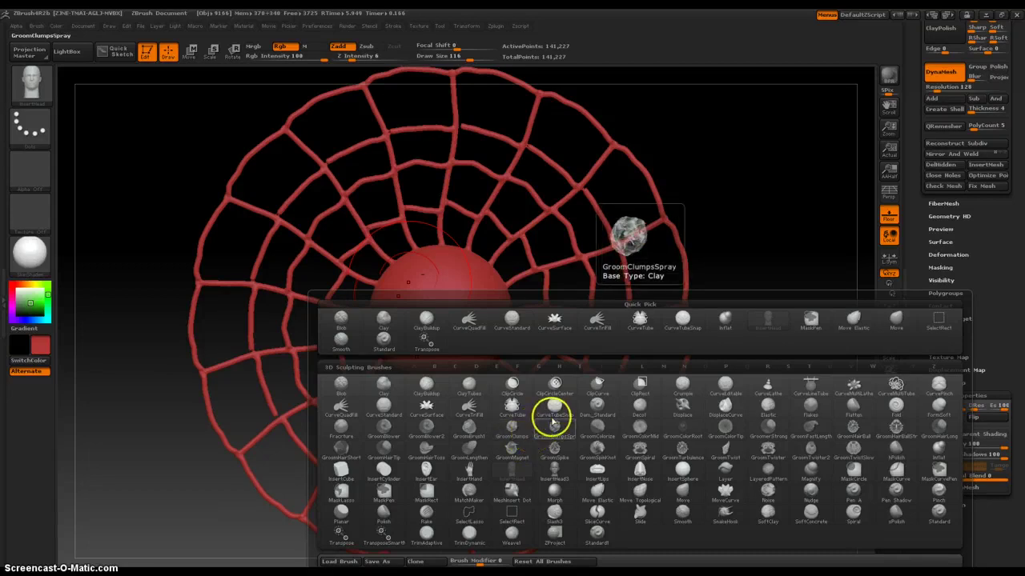
{"action": "left_click", "coordinate": [554, 413]}
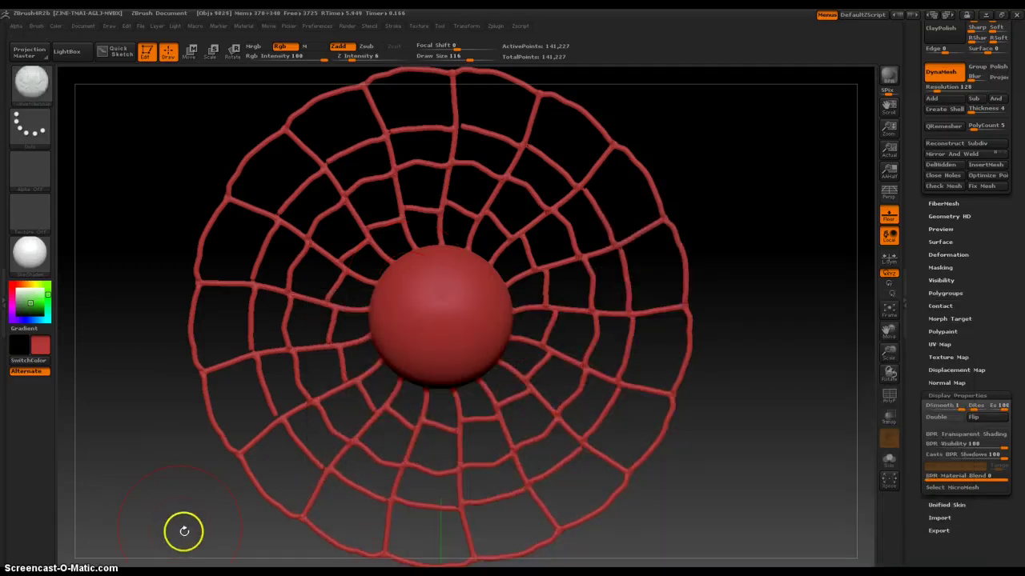